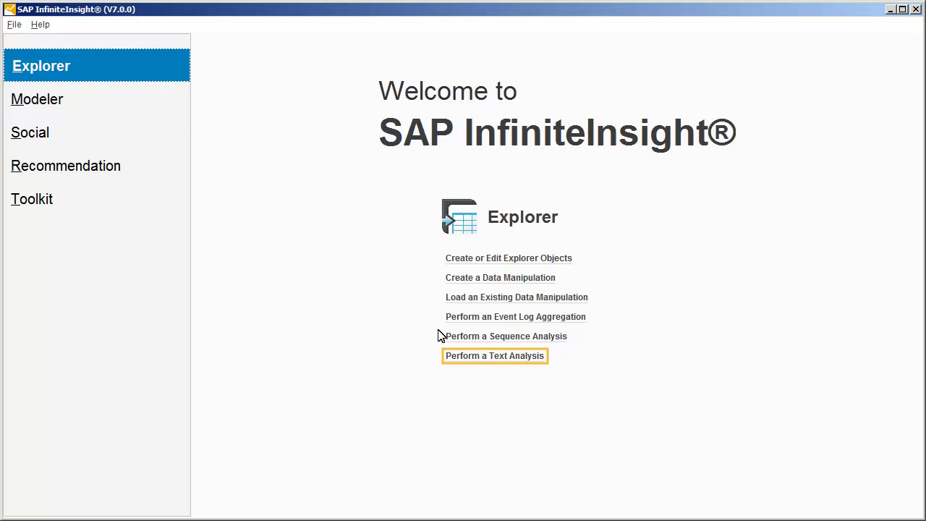
# Start a text analysis as a standalone data transformation, with dmc2006_enriched.txt from Samples/KTC as the reference data set
pyautogui.click(473, 359)
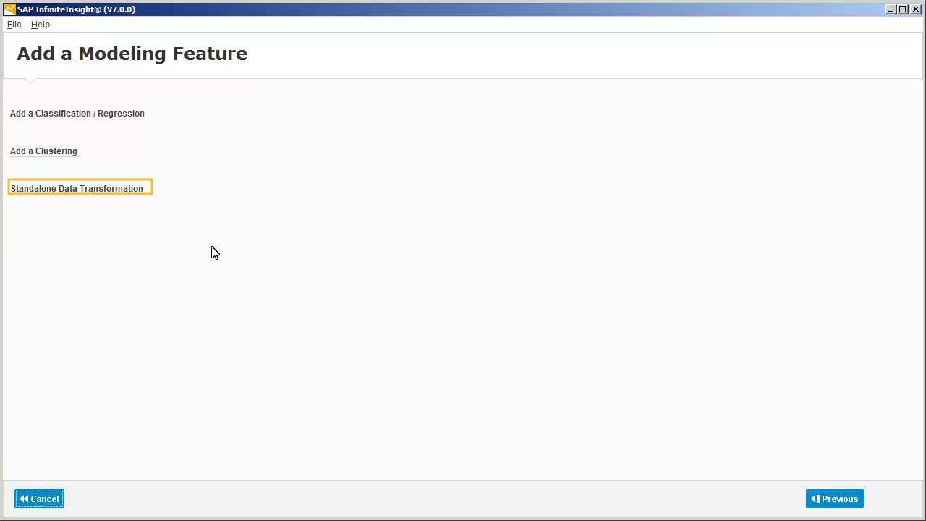
pyautogui.click(63, 189)
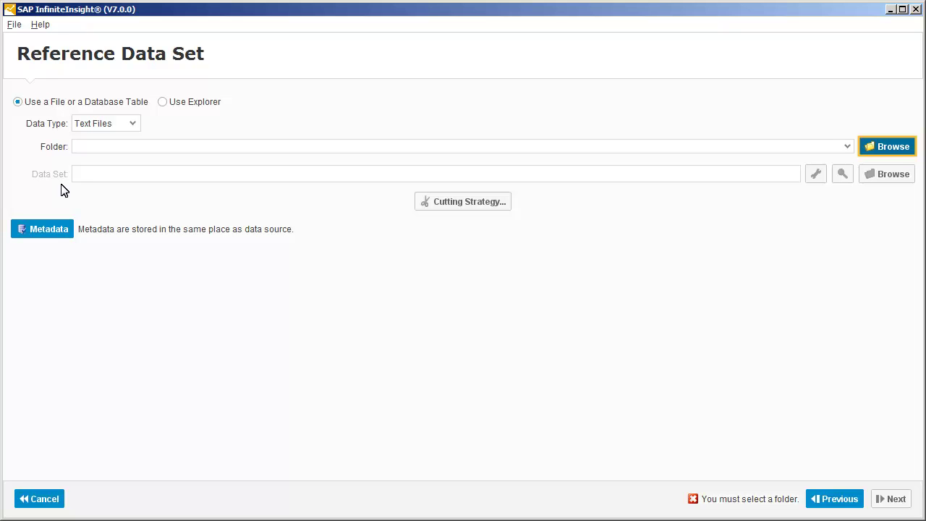
pyautogui.click(884, 148)
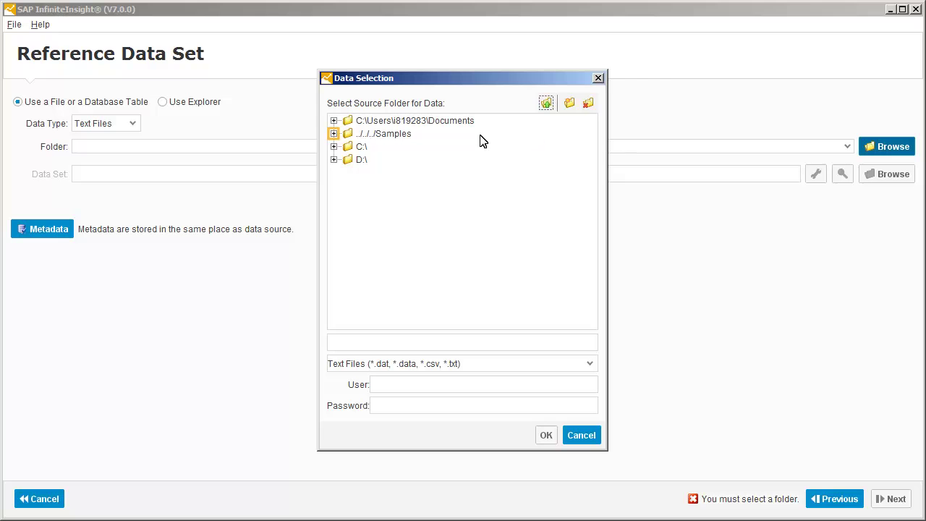
pyautogui.click(334, 134)
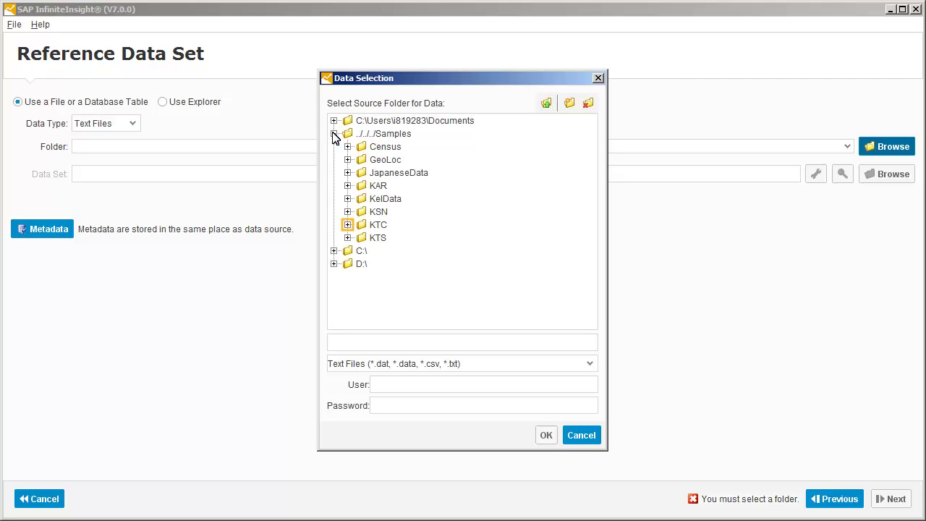
pyautogui.click(348, 225)
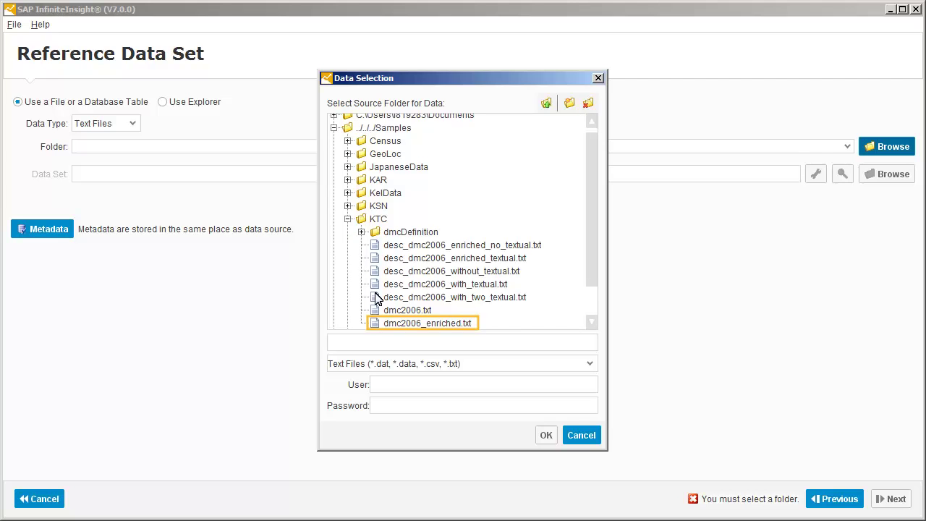
pyautogui.click(388, 325)
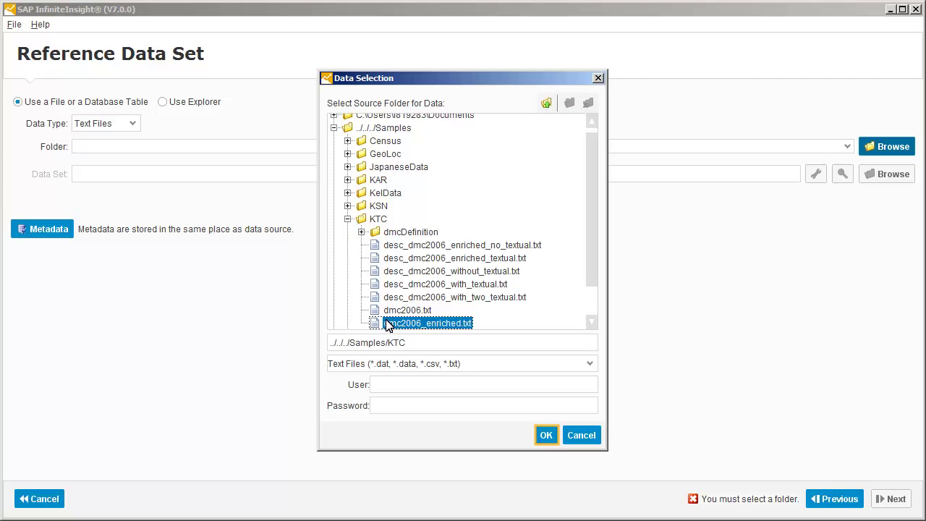
pyautogui.click(545, 437)
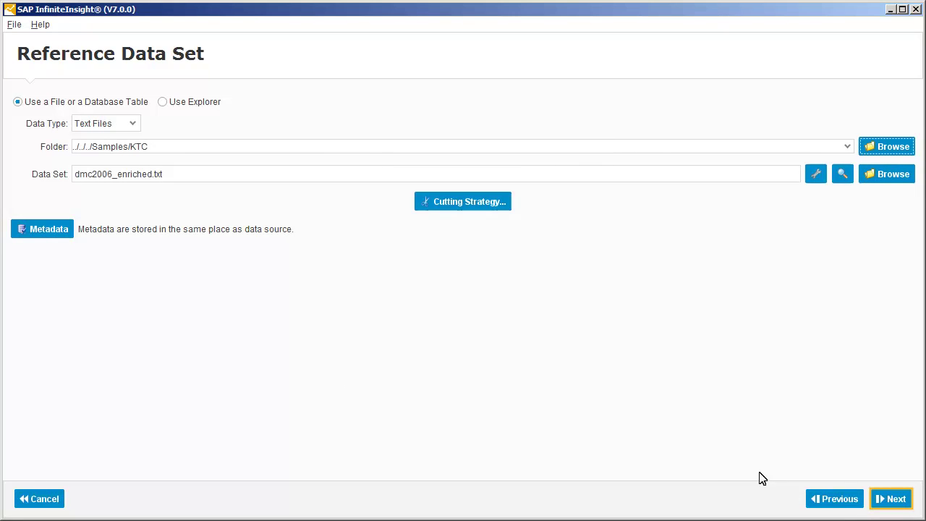
pyautogui.click(890, 499)
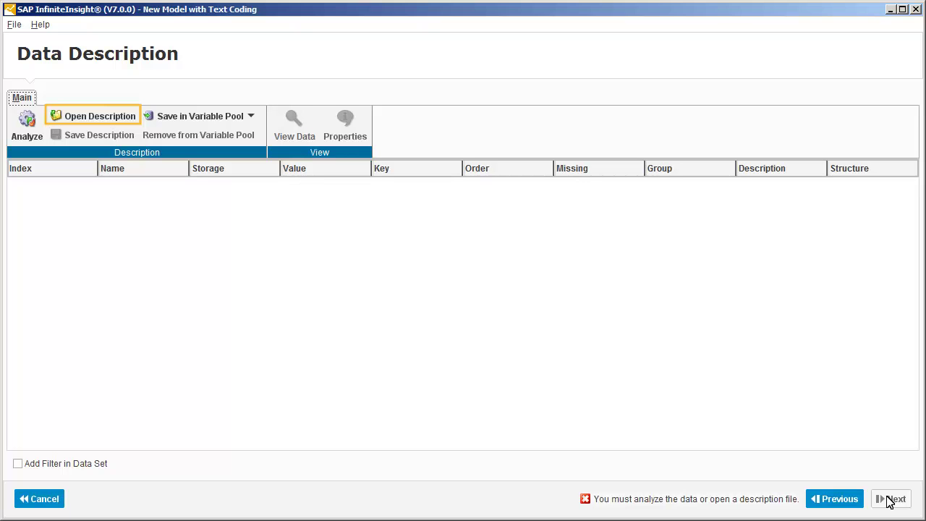
# Load desc_dmc2006_enriched_textual.txt from Samples/KTC as the data description and proceed to the text coding parameters
pyautogui.click(77, 118)
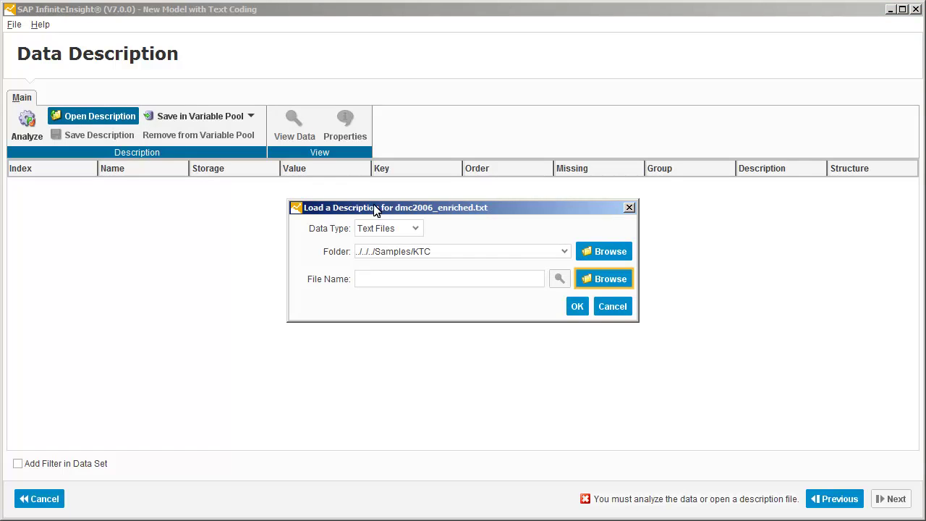
pyautogui.click(593, 276)
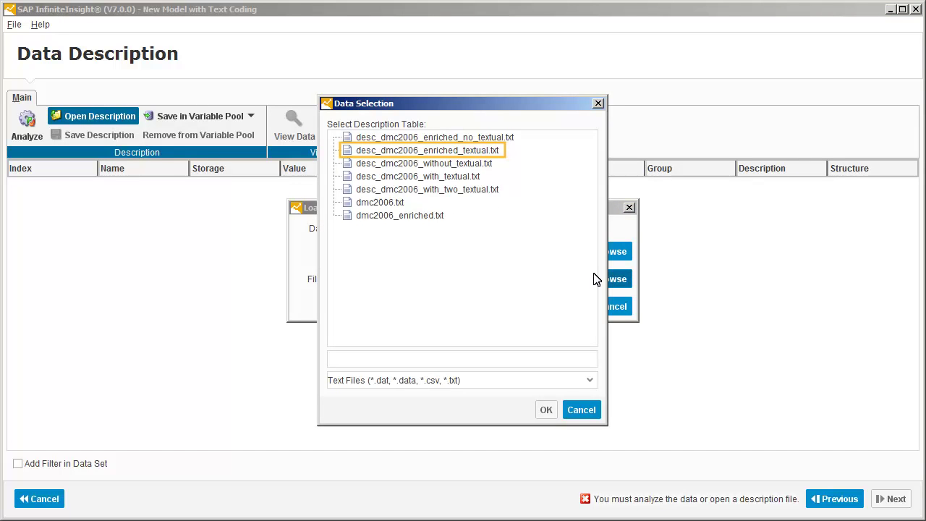
pyautogui.click(369, 152)
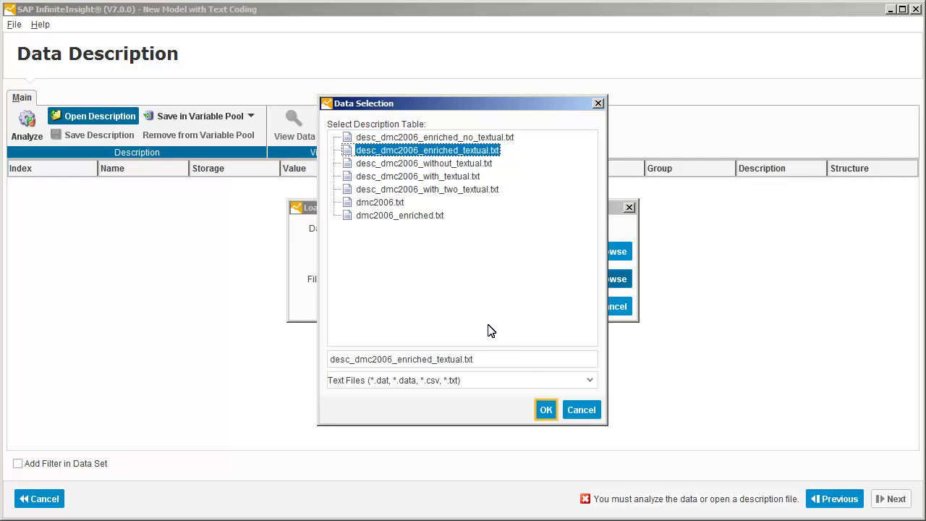
pyautogui.click(545, 410)
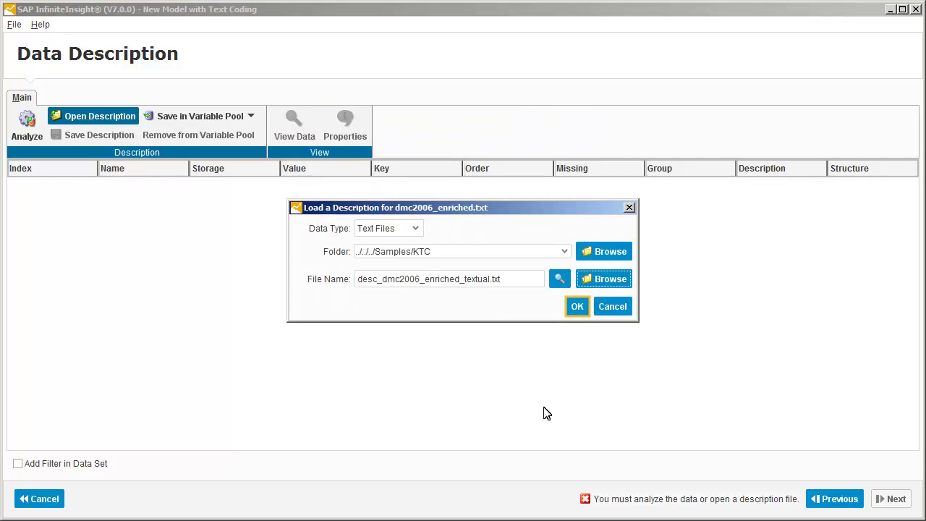
pyautogui.click(577, 307)
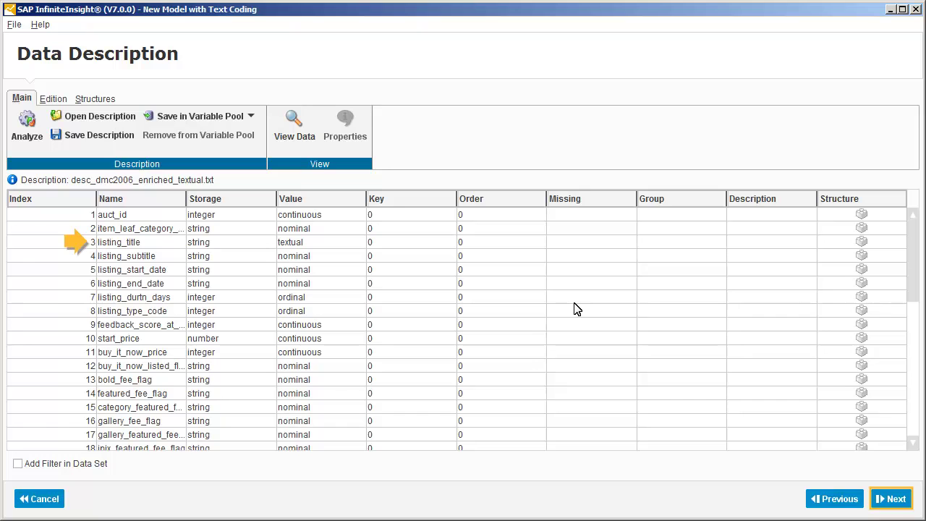
pyautogui.click(891, 497)
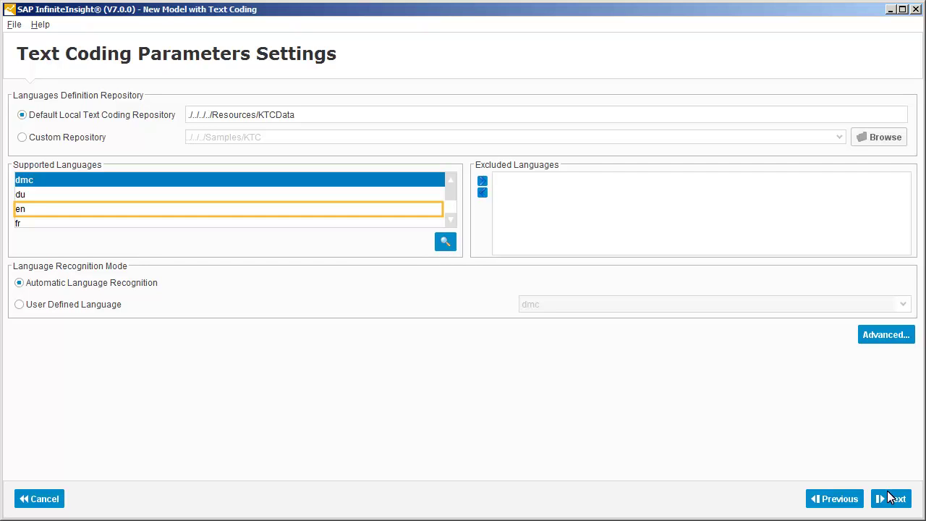
# Exclude the language en and set language recognition to the user-defined language ge
pyautogui.click(19, 209)
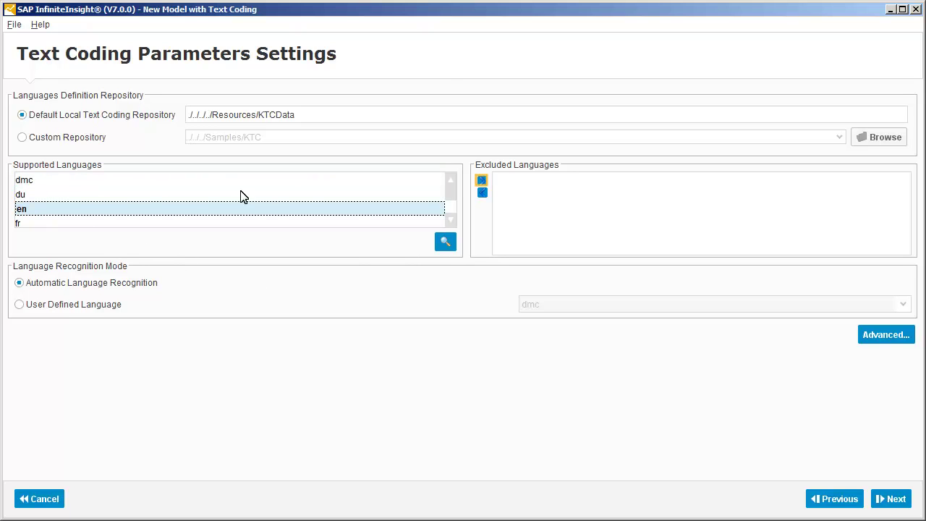
pyautogui.click(482, 181)
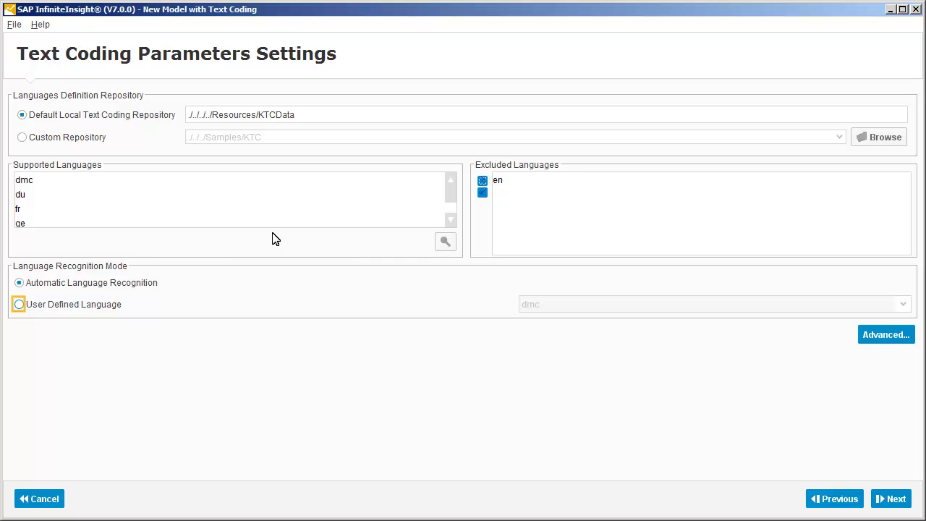
pyautogui.click(19, 304)
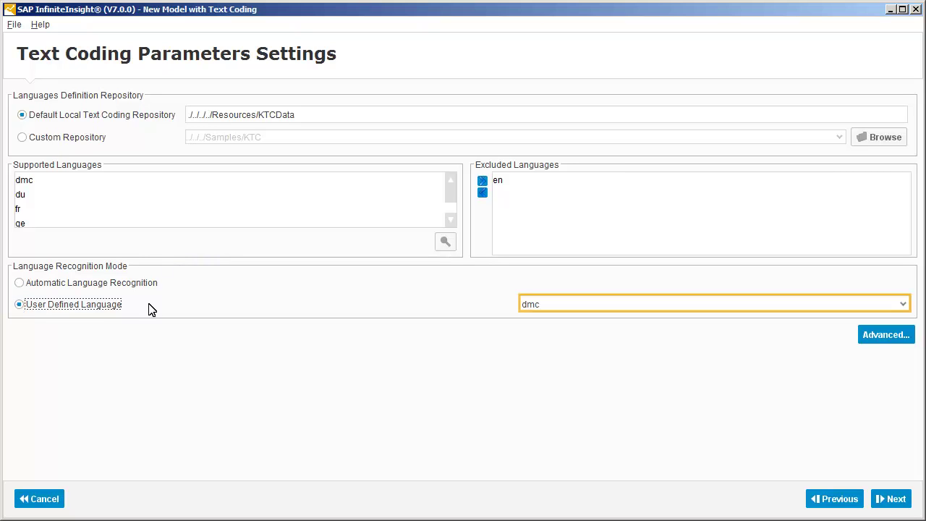
pyautogui.click(531, 307)
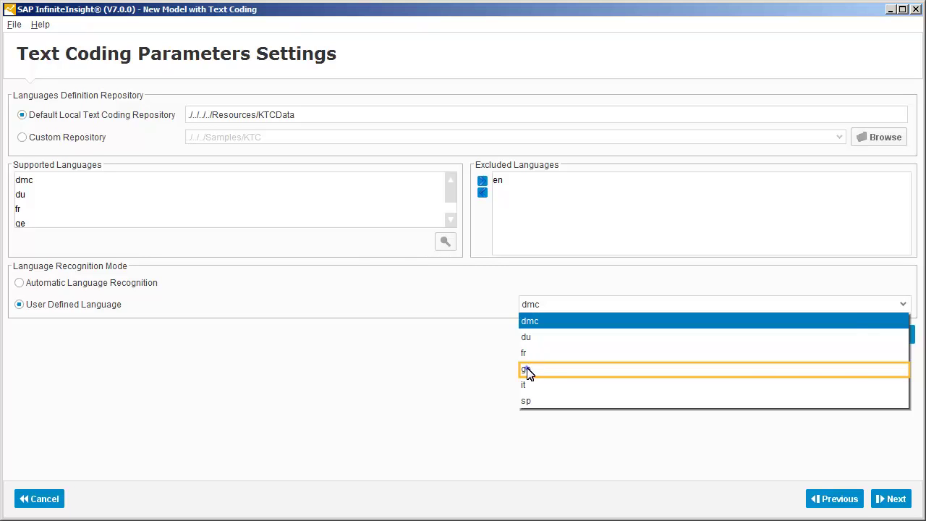
pyautogui.click(527, 370)
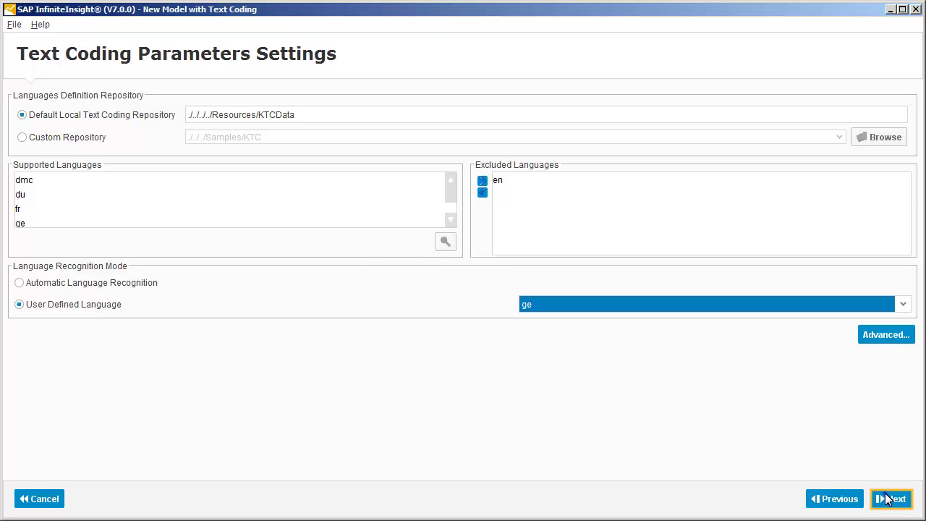
pyautogui.click(889, 499)
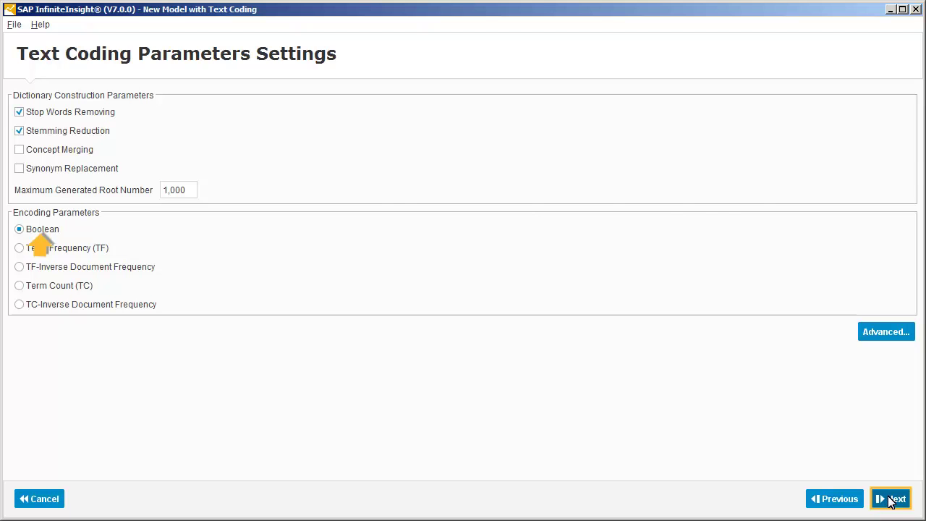
# Accept the default dictionary construction and Boolean encoding parameters, learn the text coding, and generate the model
pyautogui.click(892, 500)
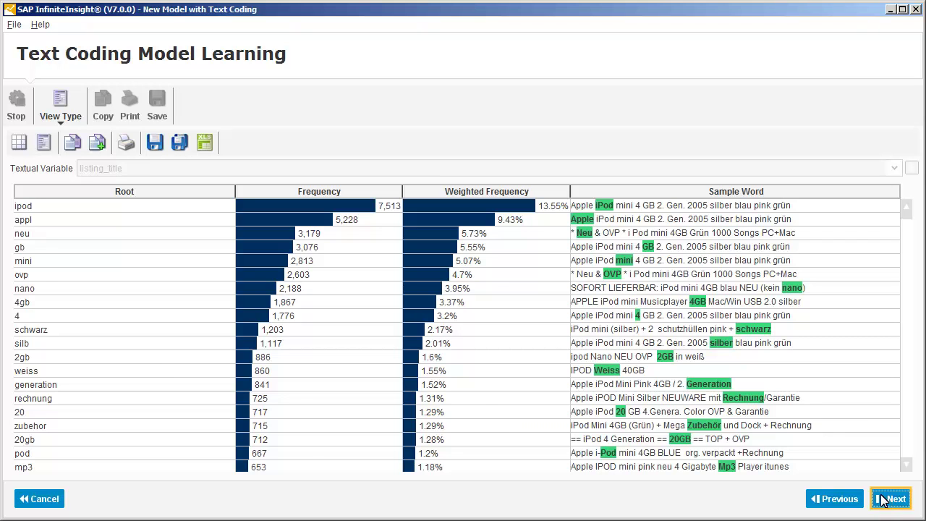
pyautogui.click(883, 499)
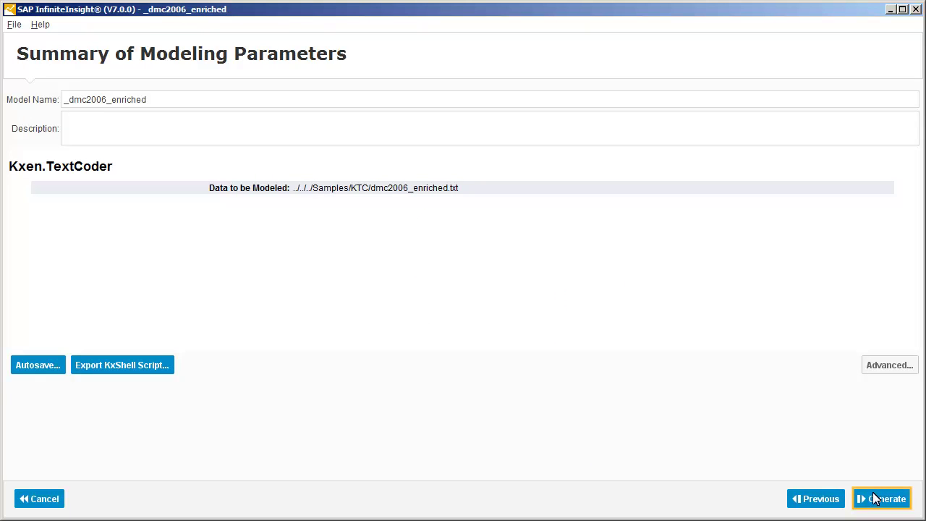
pyautogui.click(875, 498)
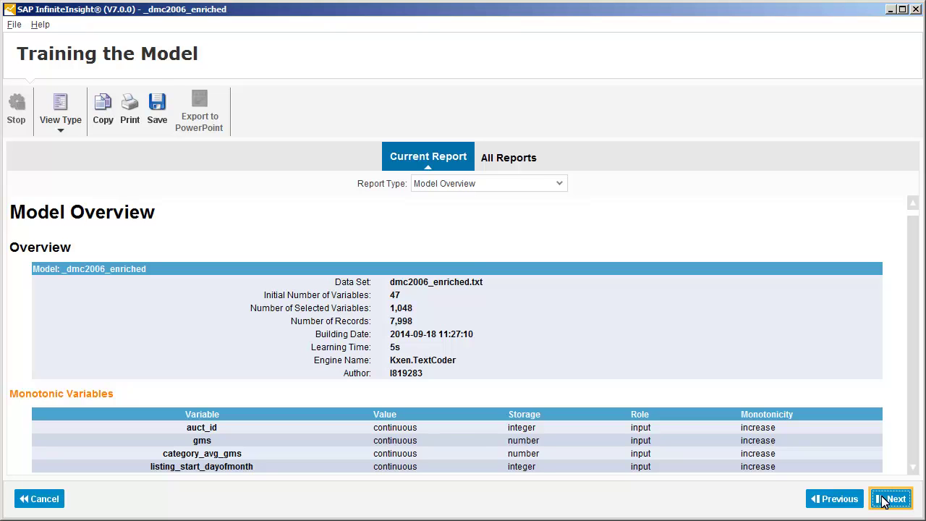
# Examine the variables generated from listing_title in the model's debriefing tables
pyautogui.click(890, 498)
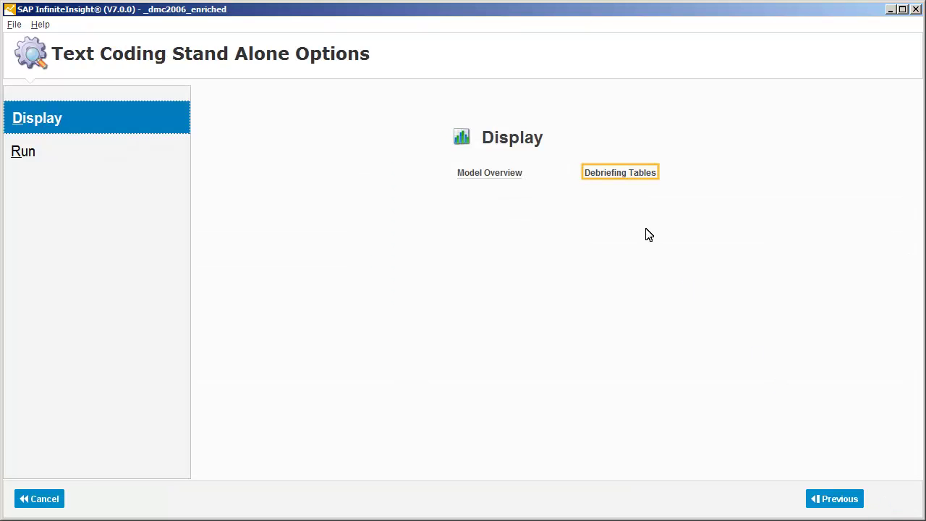
pyautogui.click(594, 174)
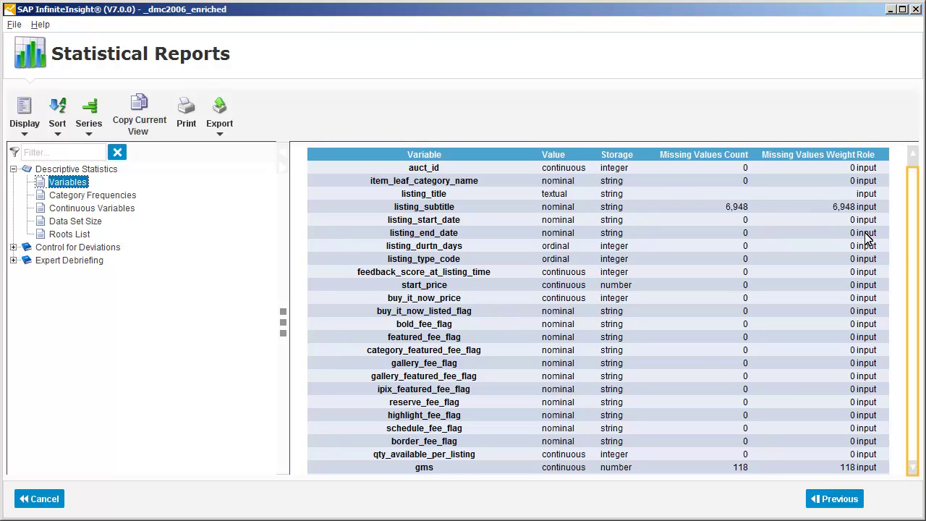
pyautogui.click(913, 249)
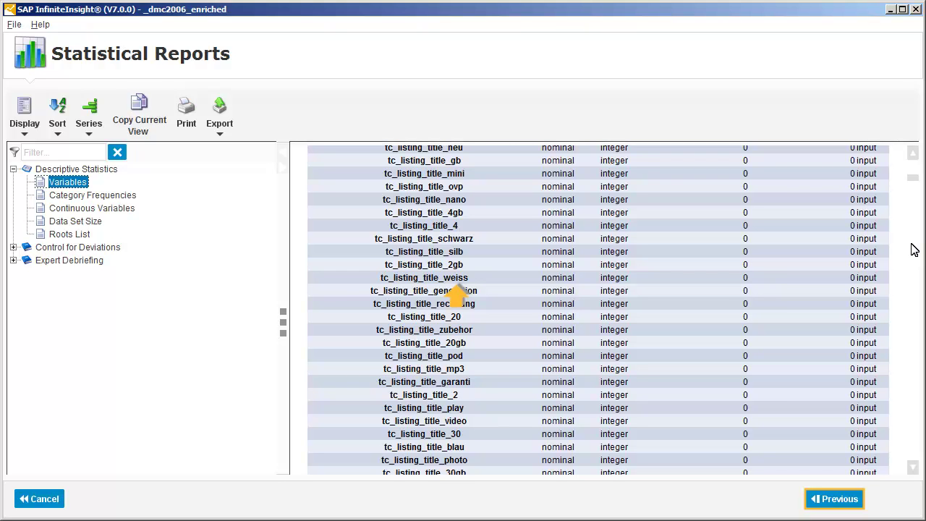
pyautogui.click(830, 504)
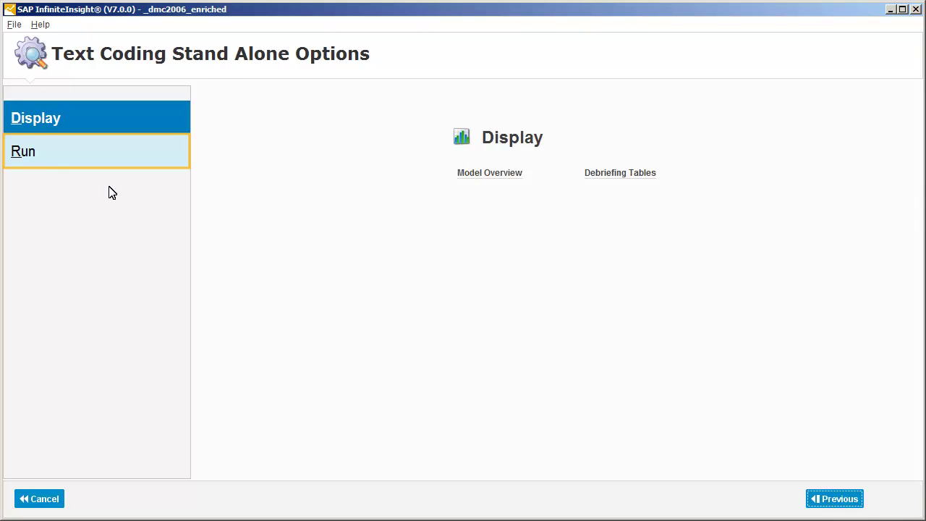
# Save the model as a text file named Text Model in the Samples/KTC folder
pyautogui.click(26, 156)
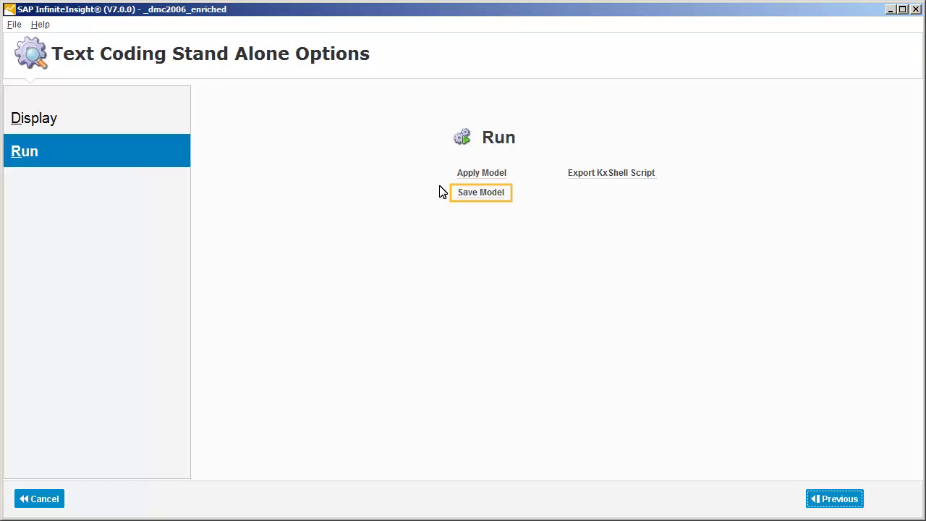
pyautogui.click(478, 194)
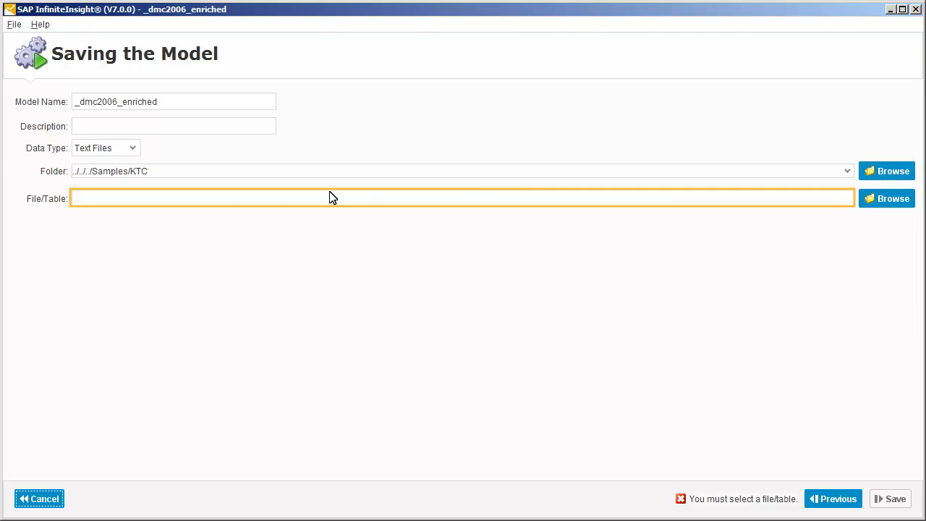
pyautogui.click(78, 201)
pyautogui.write('Text Model')
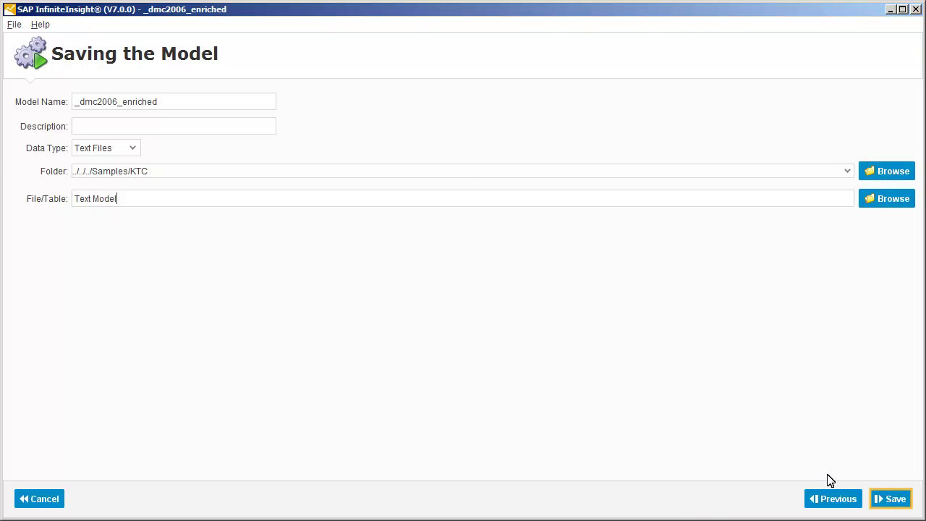
pyautogui.click(888, 500)
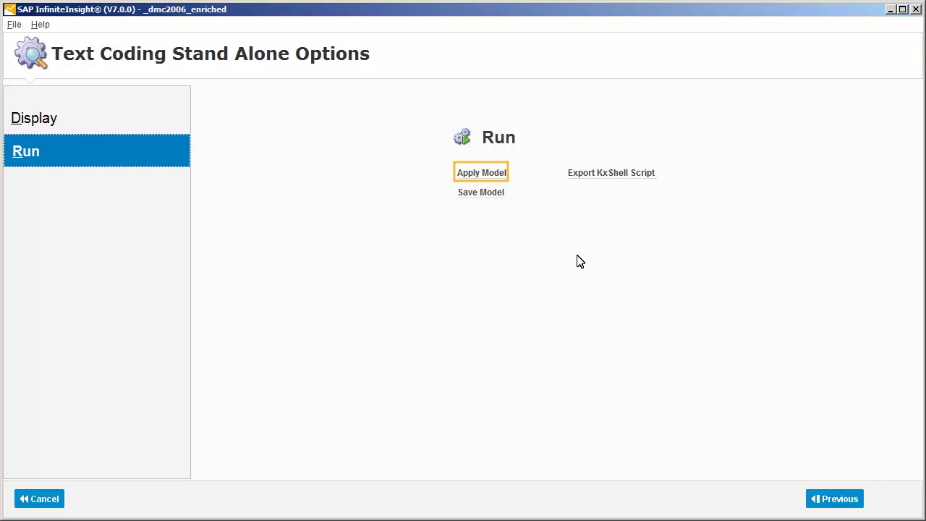
# Apply the model to Apply.txt with ApplyResults as the output file, and view the output's listing title root columns
pyautogui.click(466, 173)
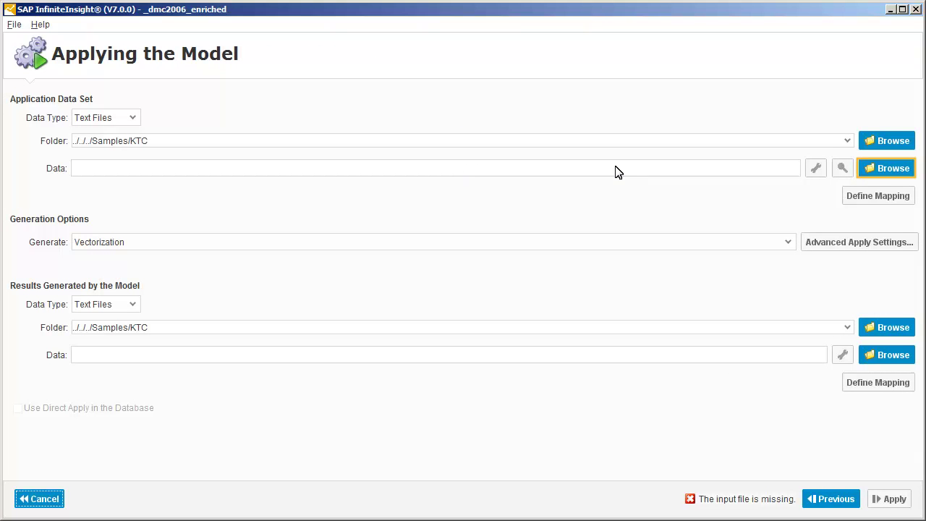
pyautogui.click(883, 170)
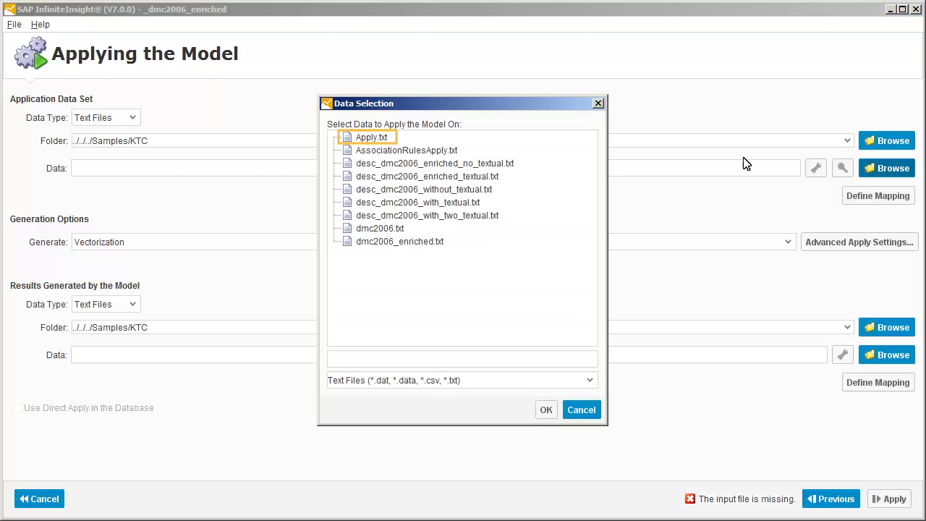
pyautogui.click(361, 137)
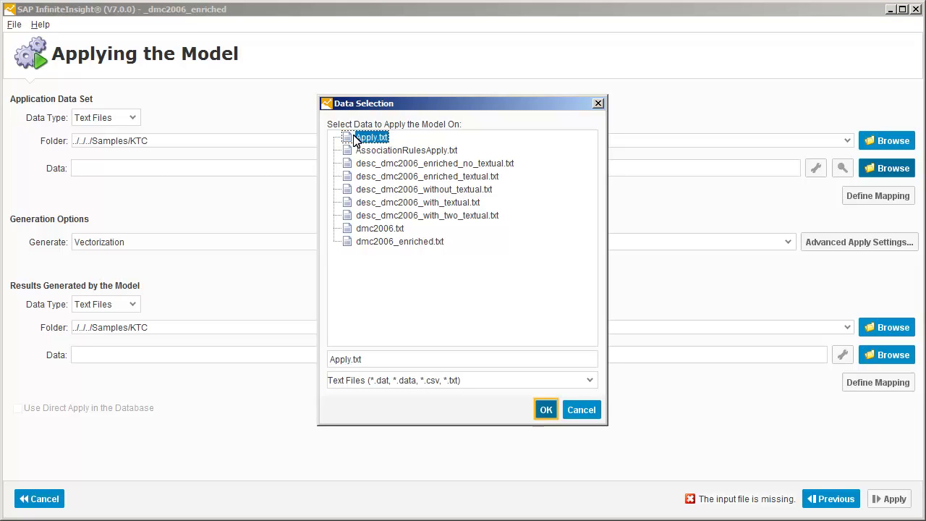
pyautogui.click(547, 410)
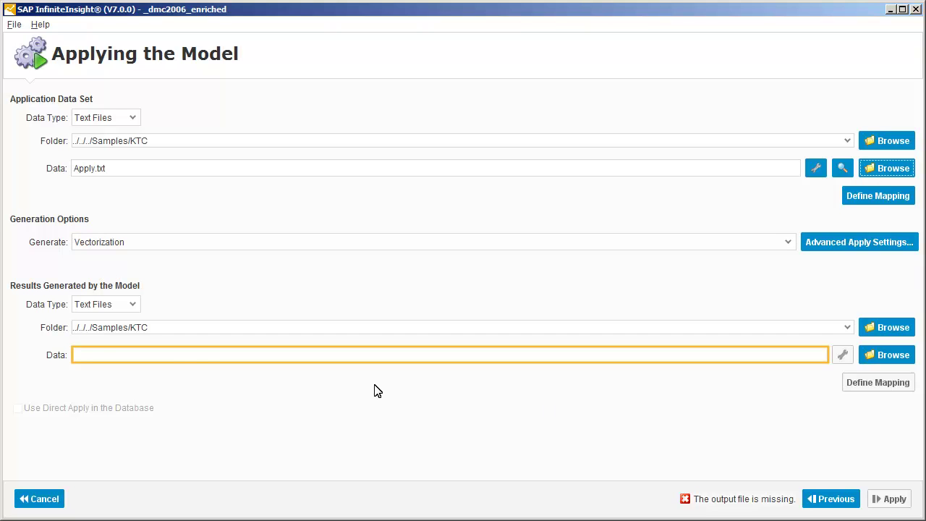
pyautogui.write('ApplyResults')
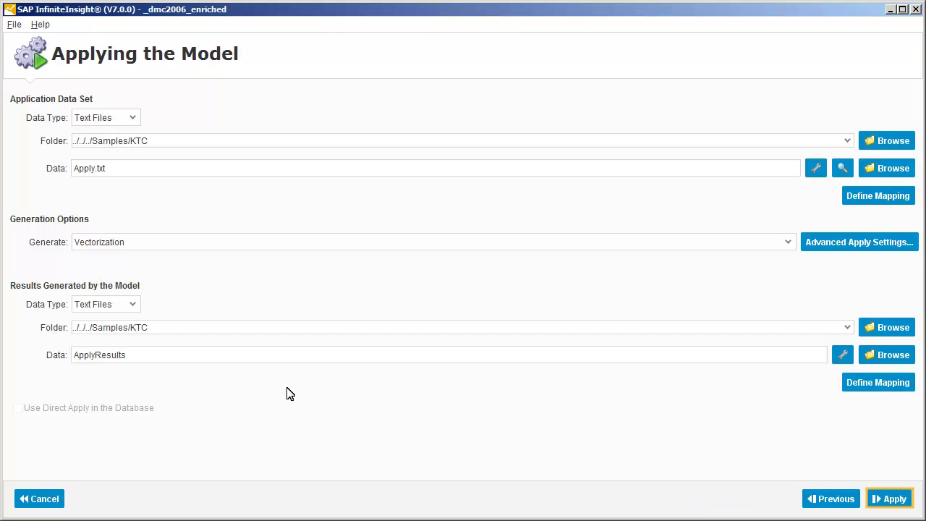
pyautogui.click(888, 499)
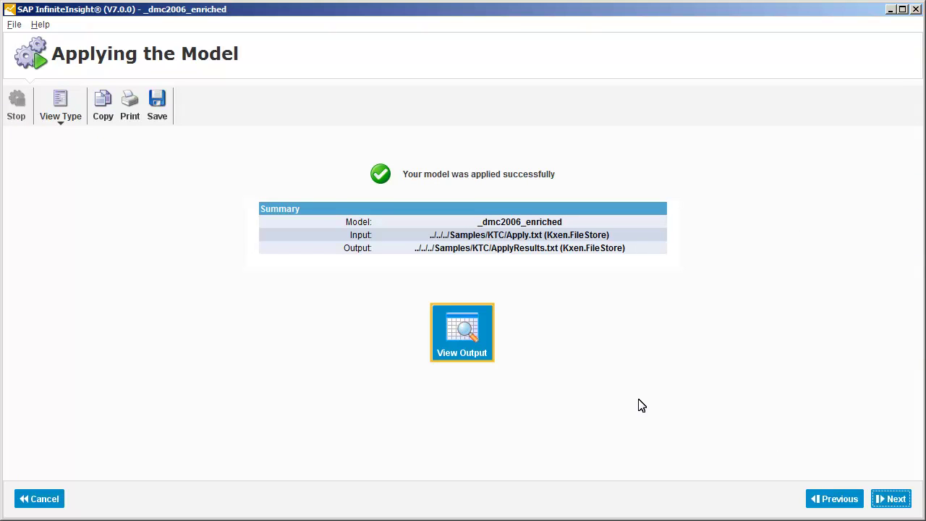
pyautogui.click(462, 335)
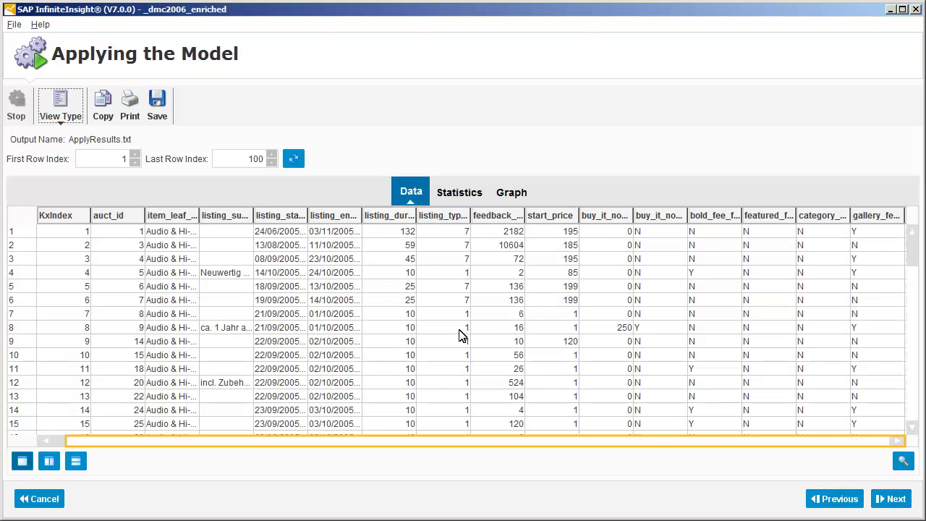
pyautogui.click(579, 440)
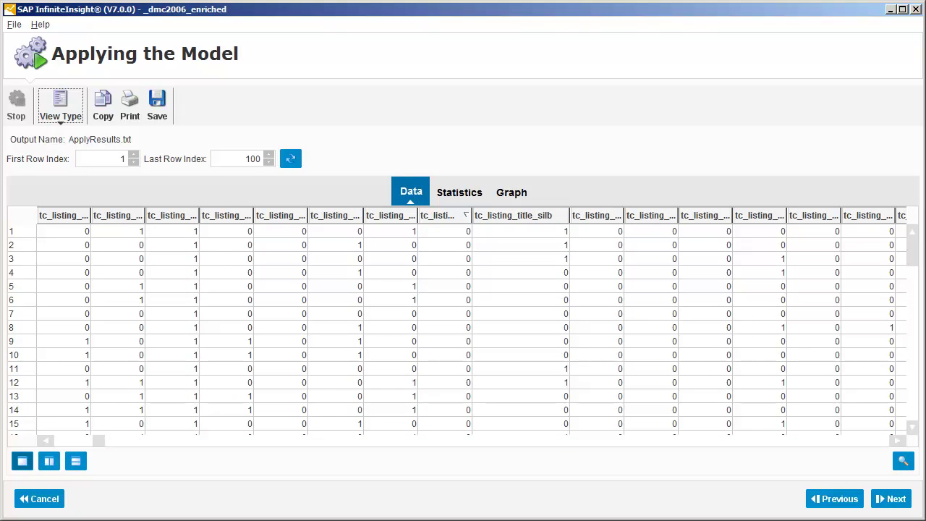